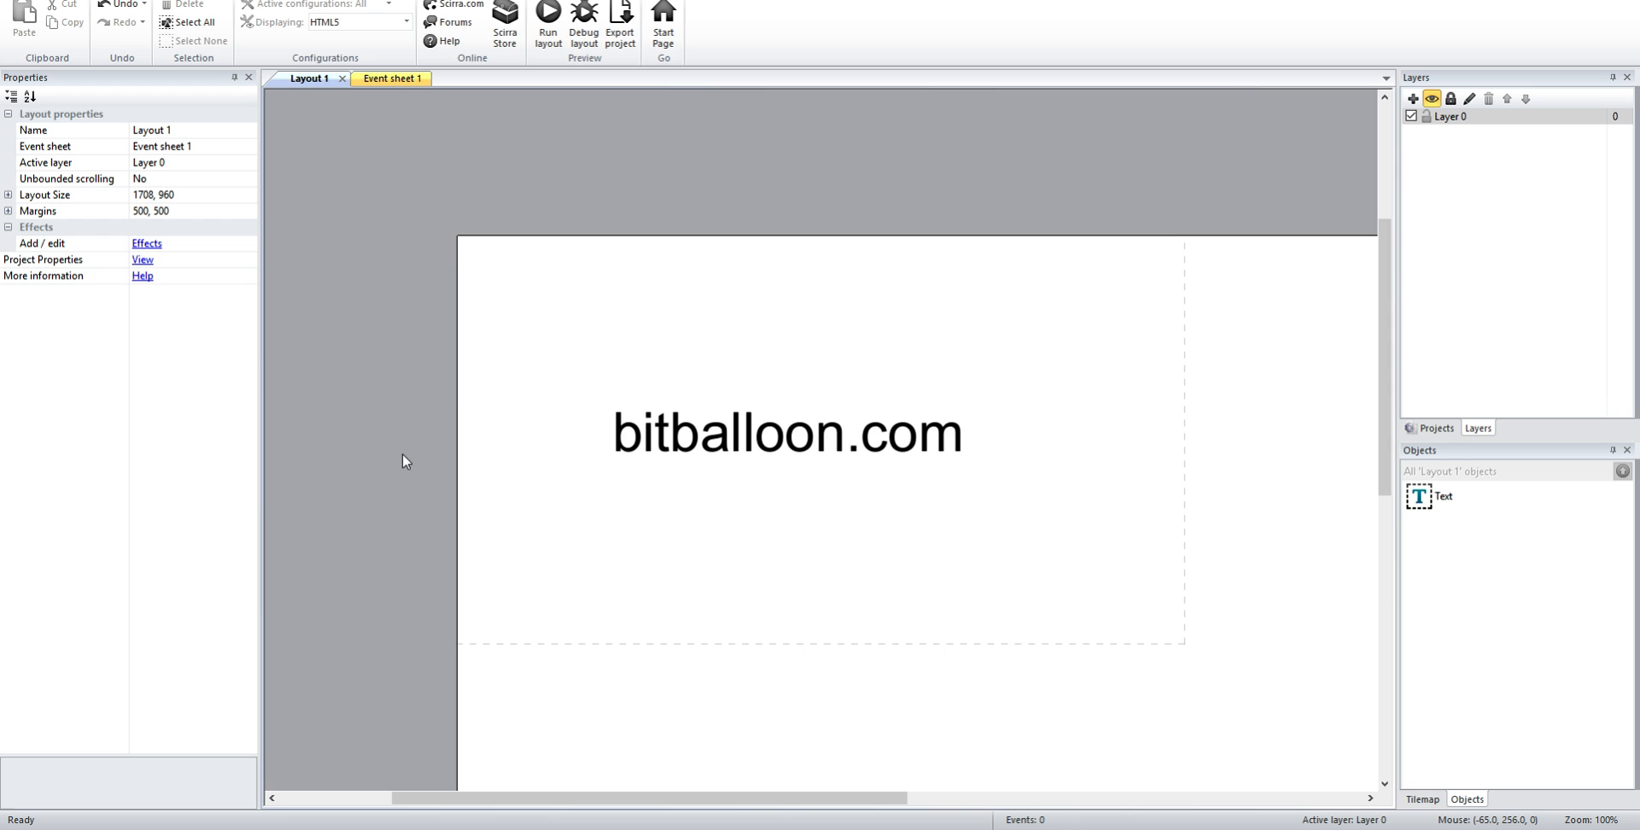
Select and deselect the bitballoon.com text object on the layout to review it
drag(401, 154, 1230, 677)
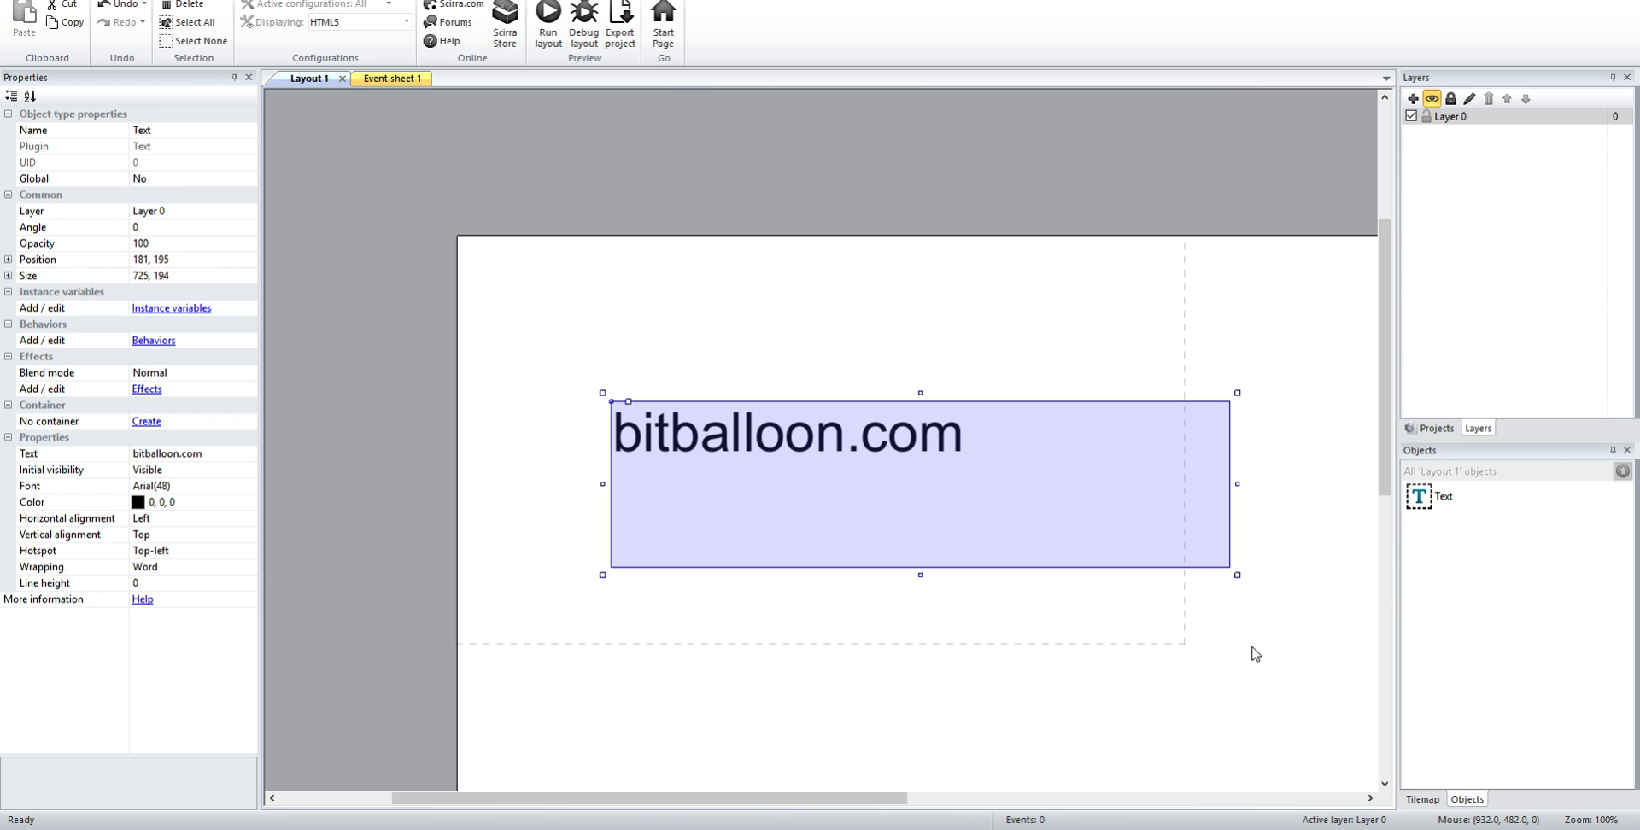
click(1269, 684)
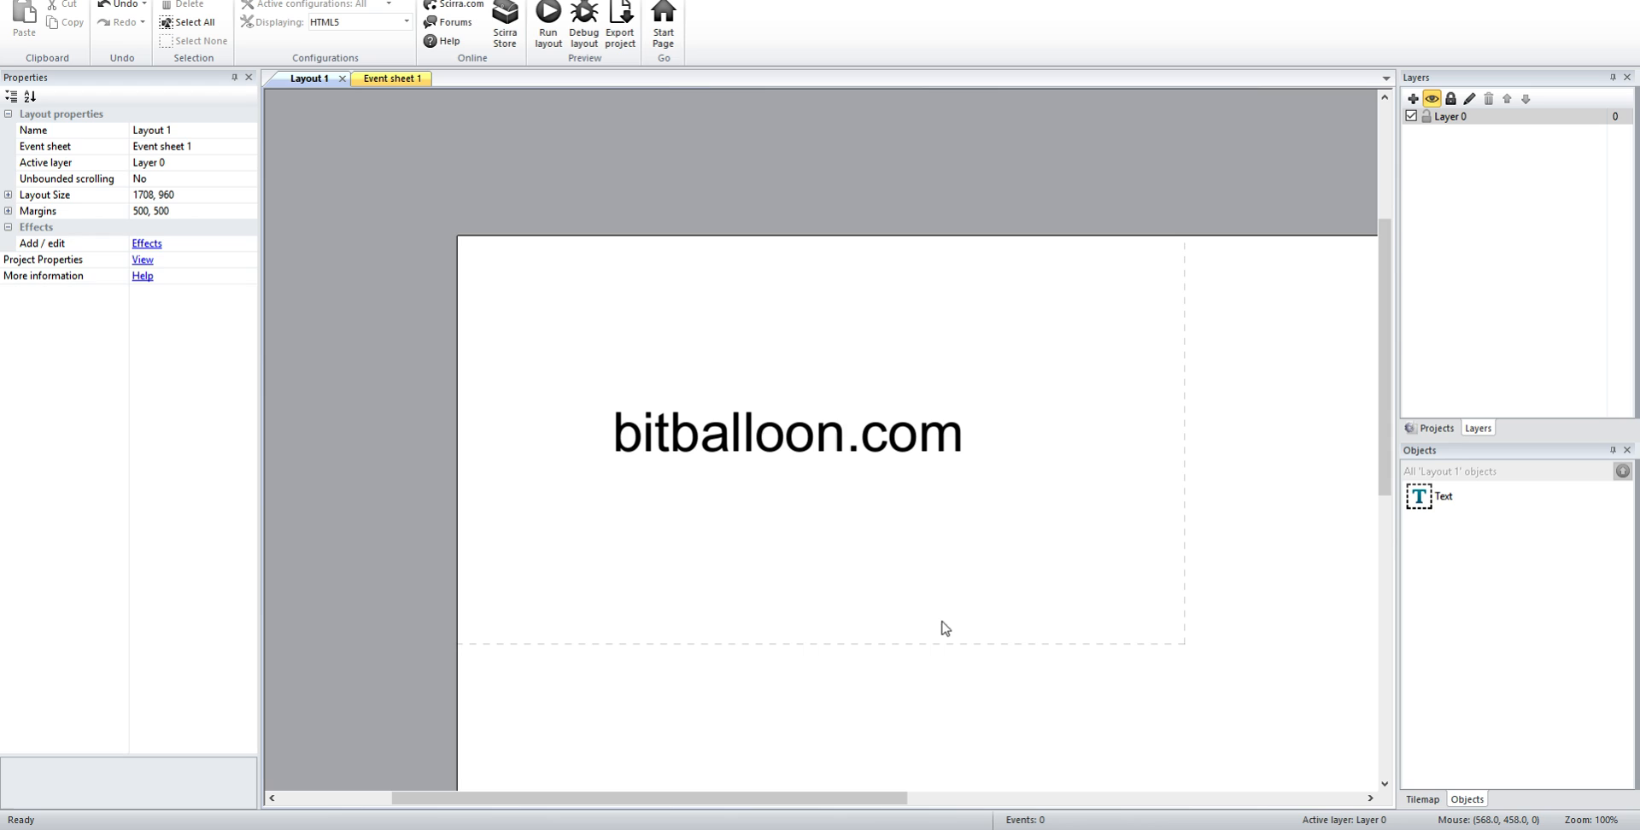
click(929, 490)
click(424, 442)
click(728, 469)
click(416, 496)
Export the project as an HTML5 website with Normal page style to the New project folder
click(31, 7)
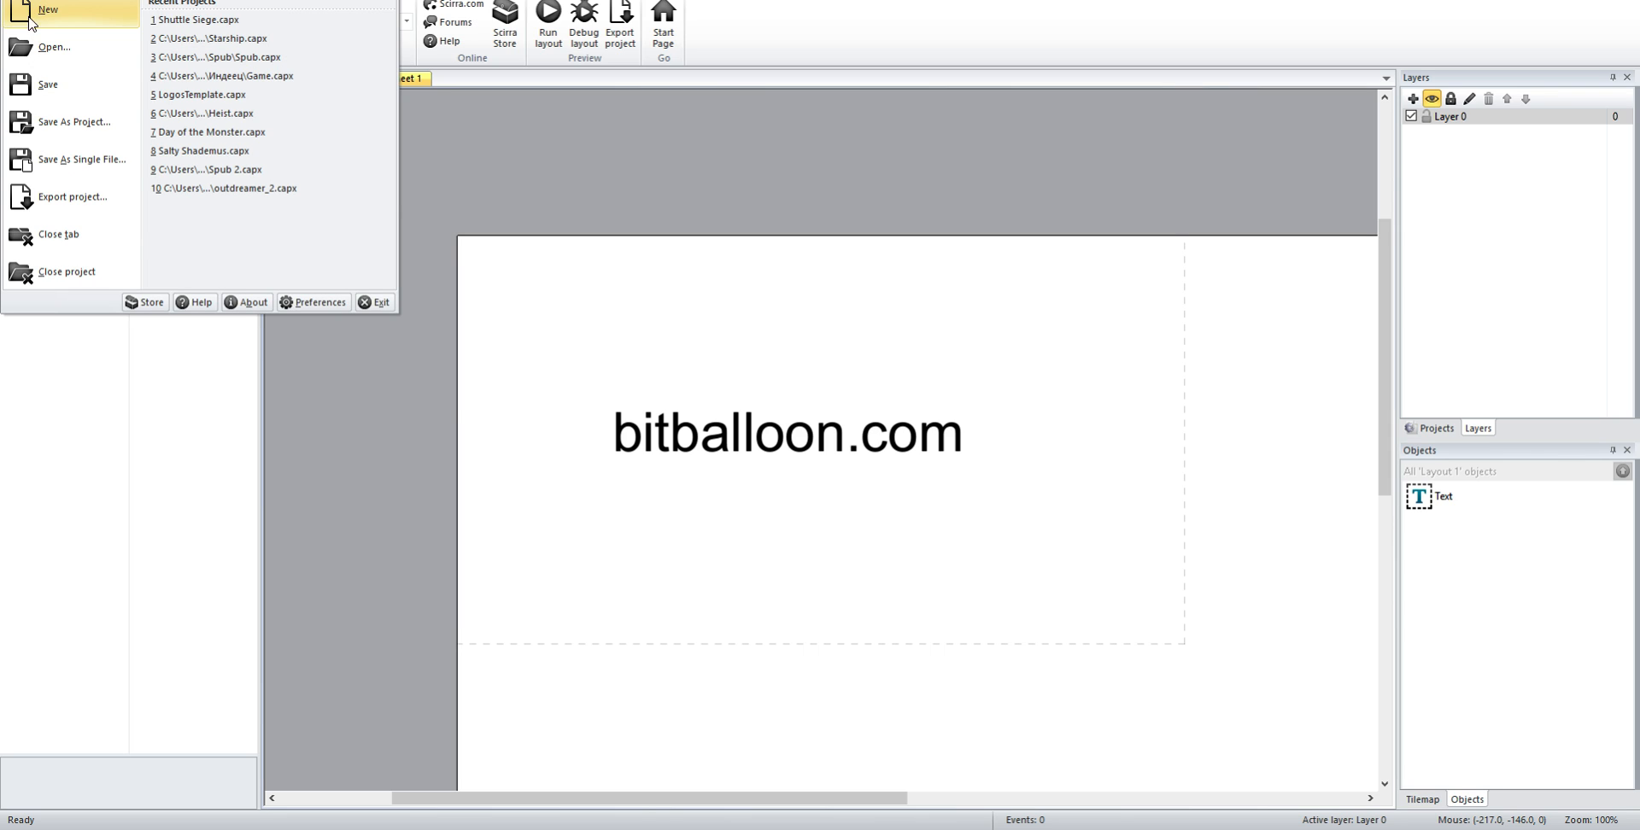
click(52, 200)
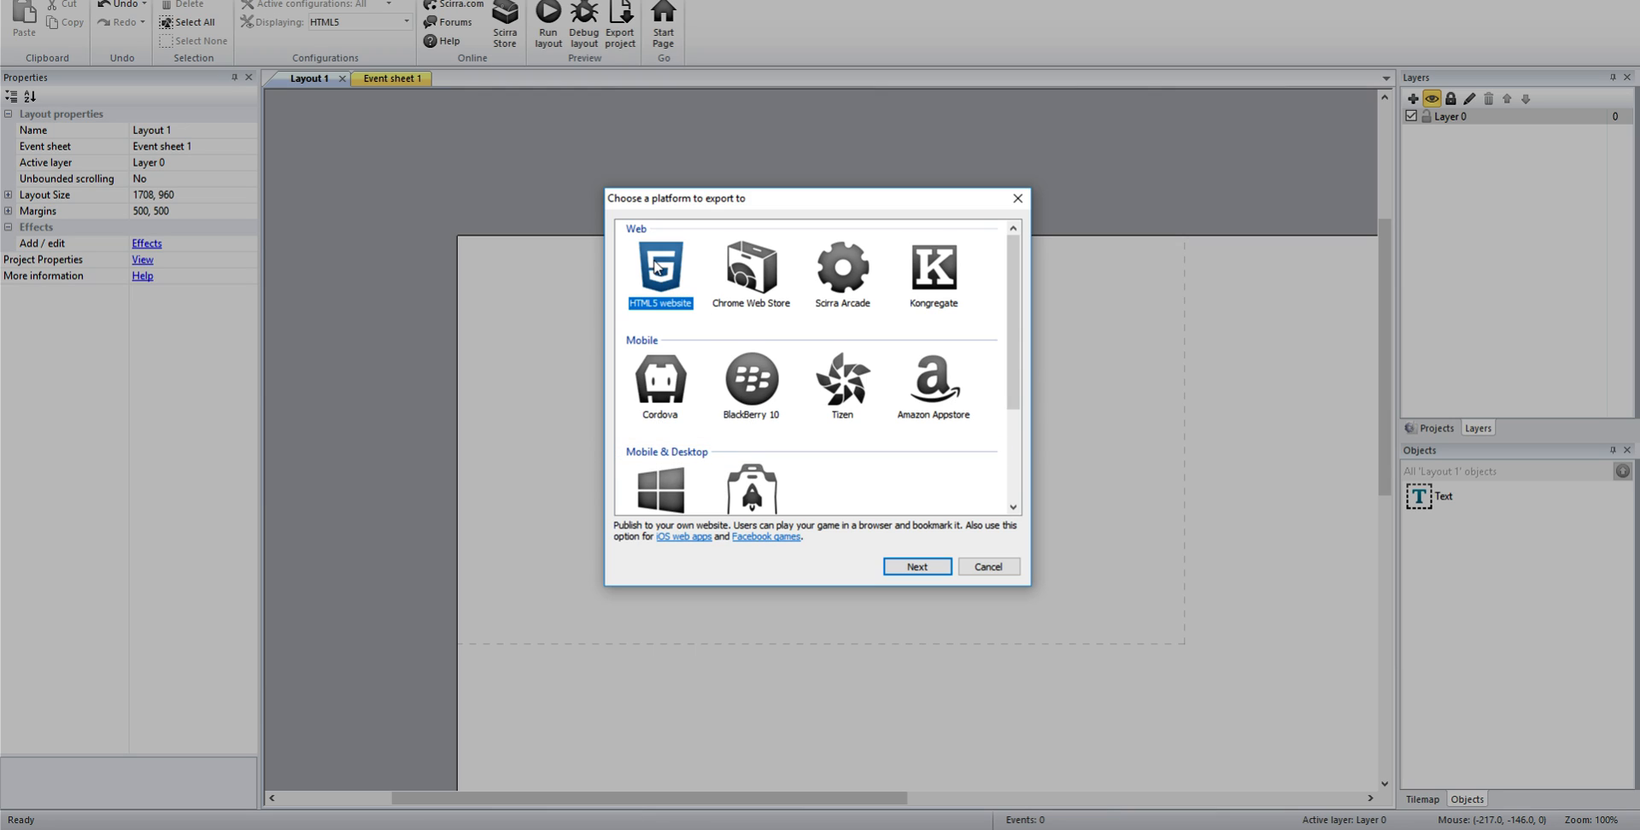
click(916, 567)
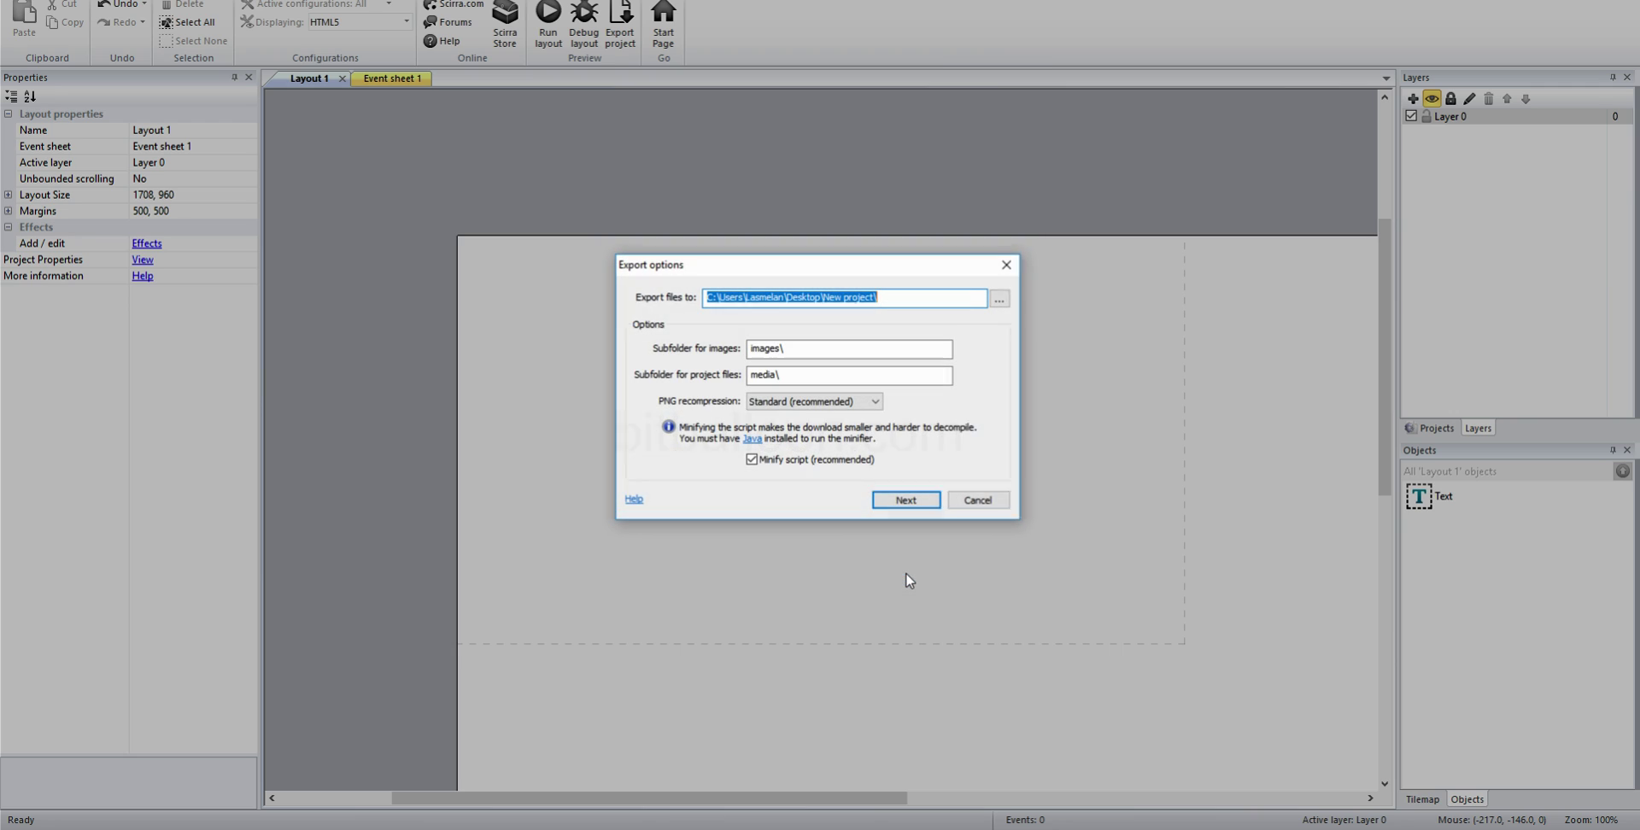
click(906, 500)
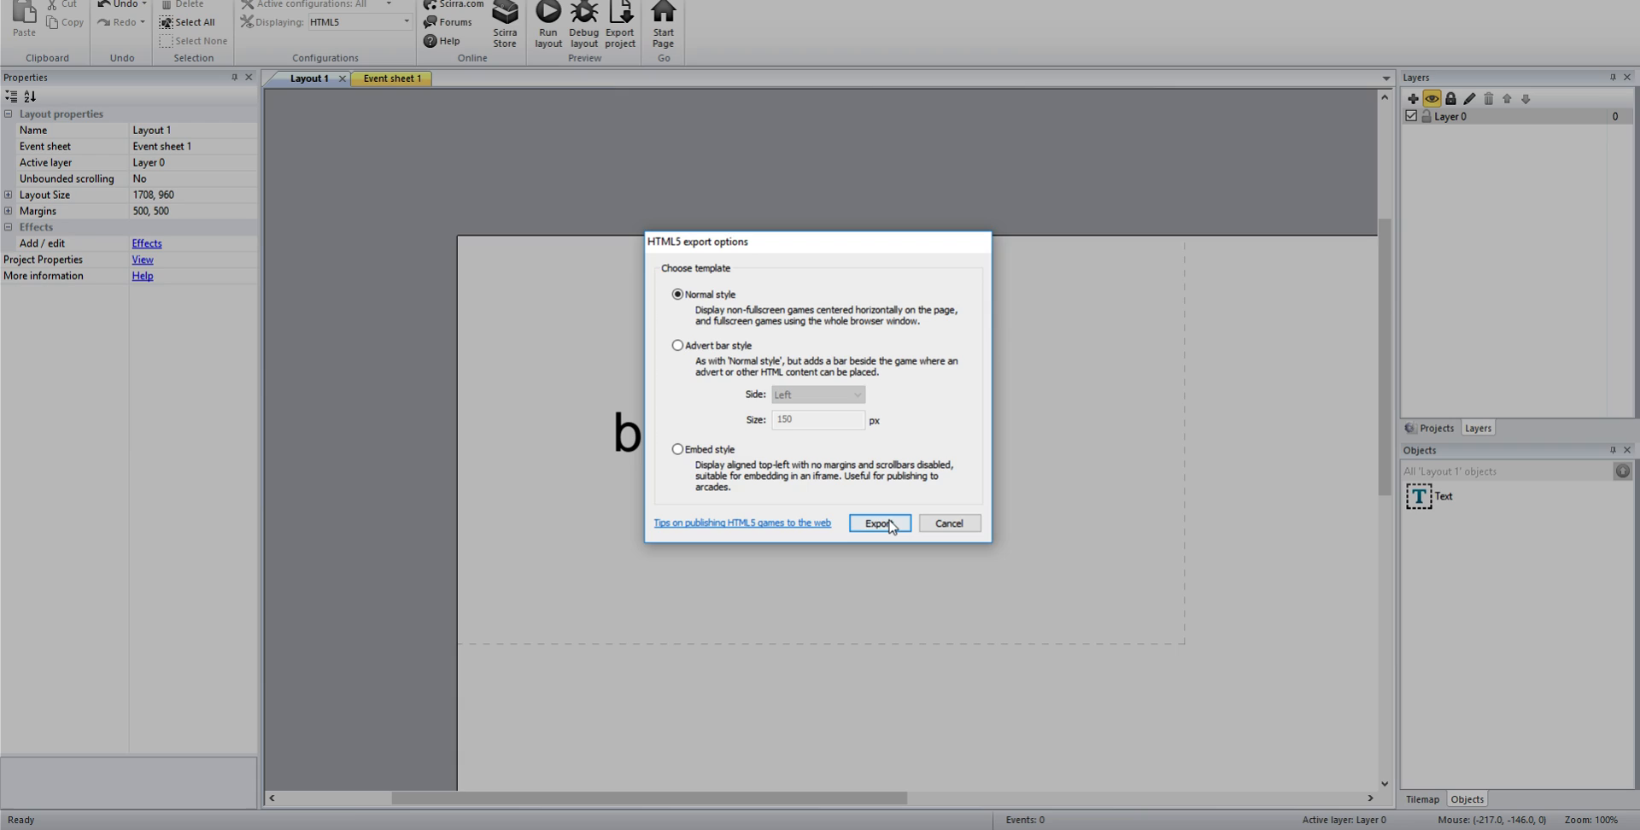
click(884, 523)
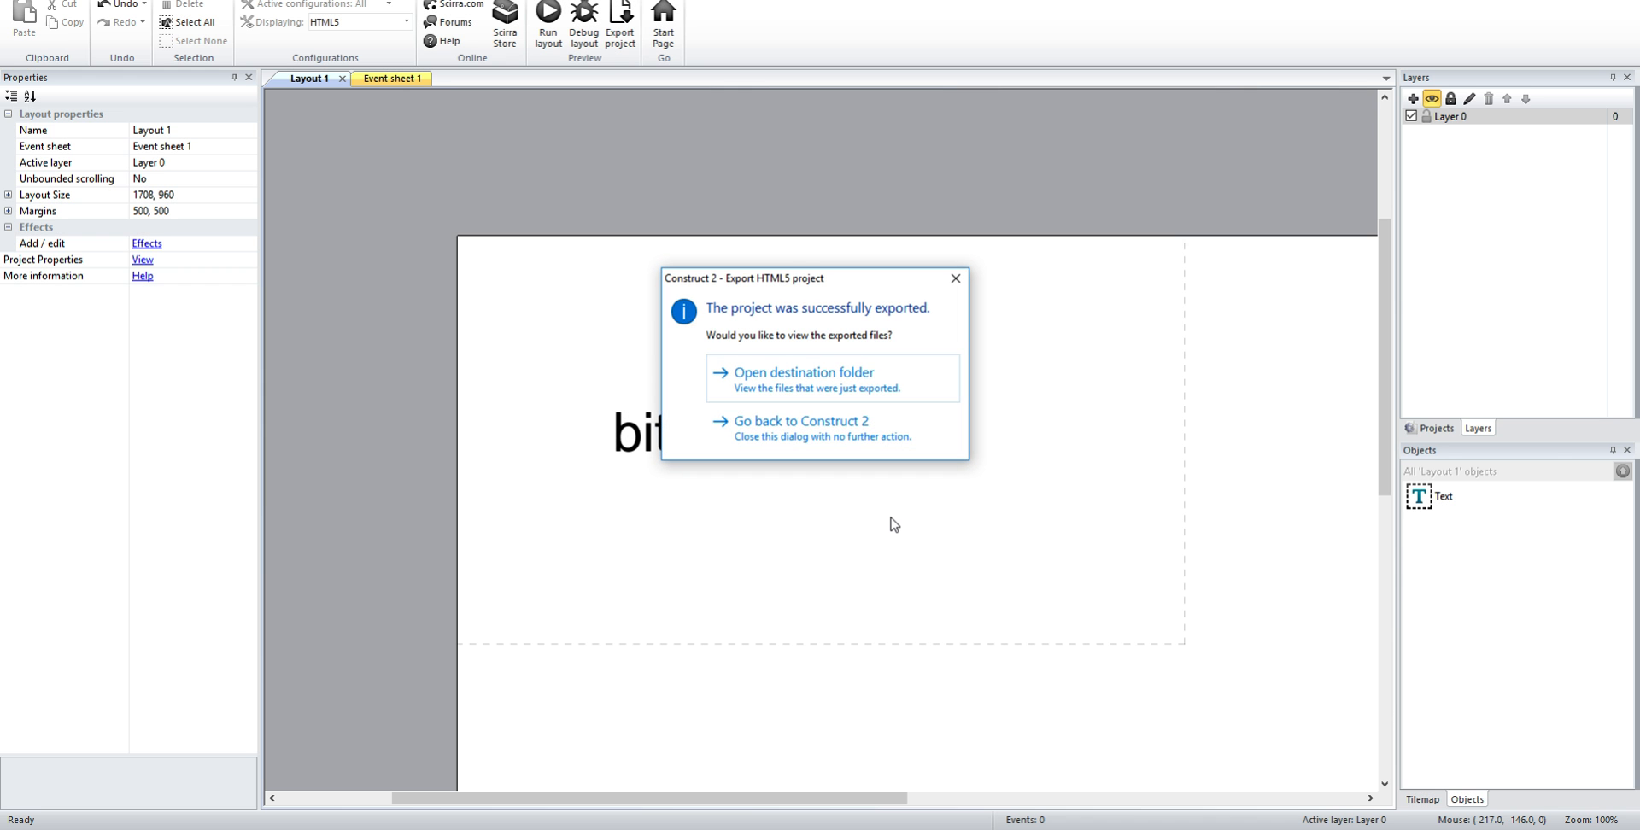
Compress all exported files in the destination folder into index.zip
click(858, 388)
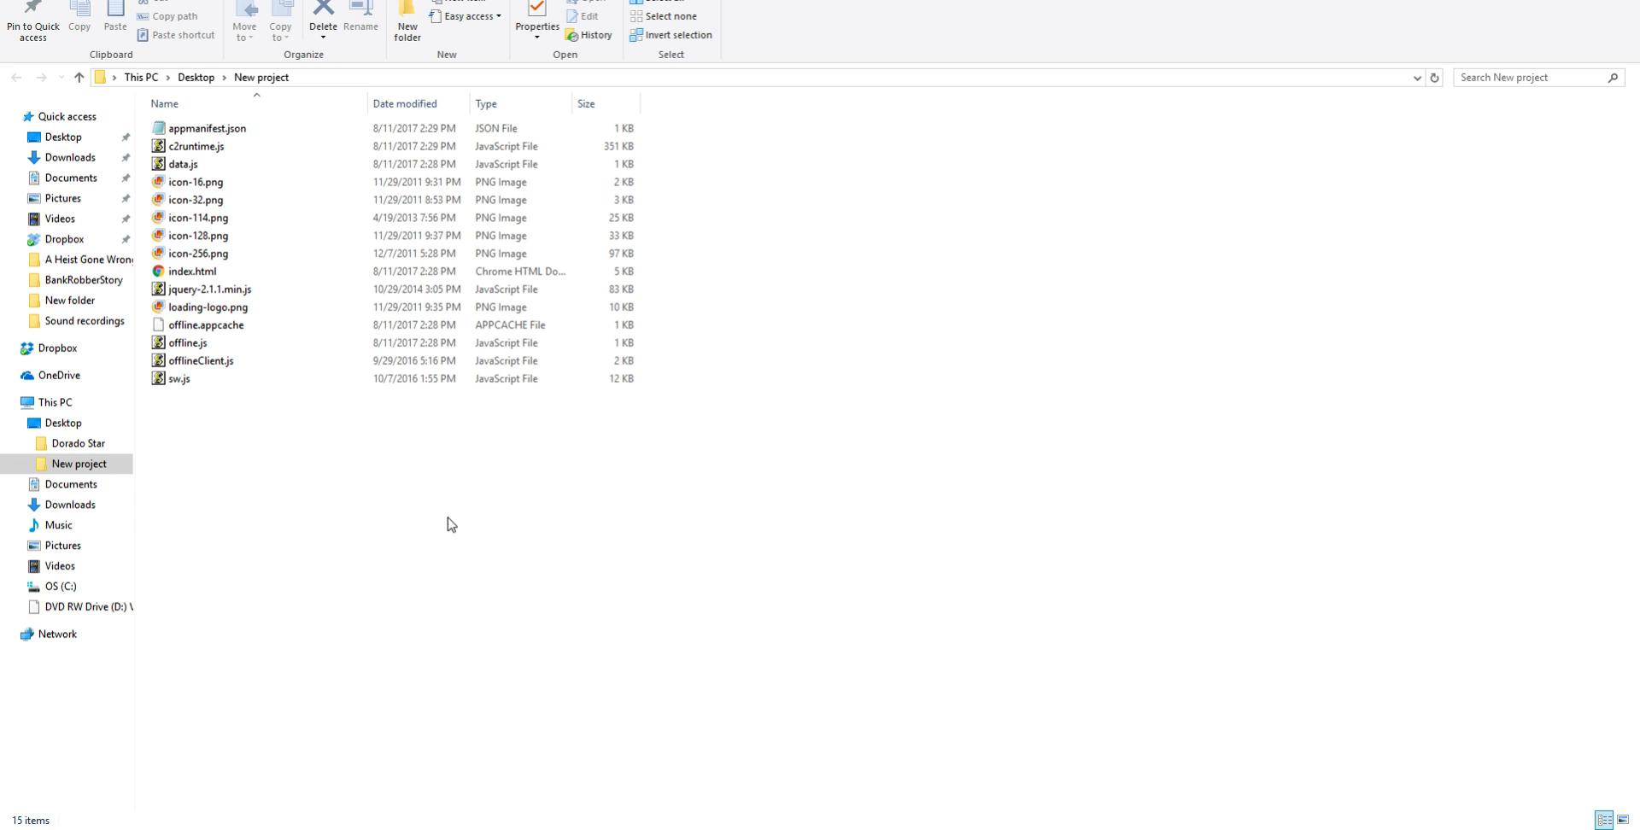
drag(353, 564, 230, 96)
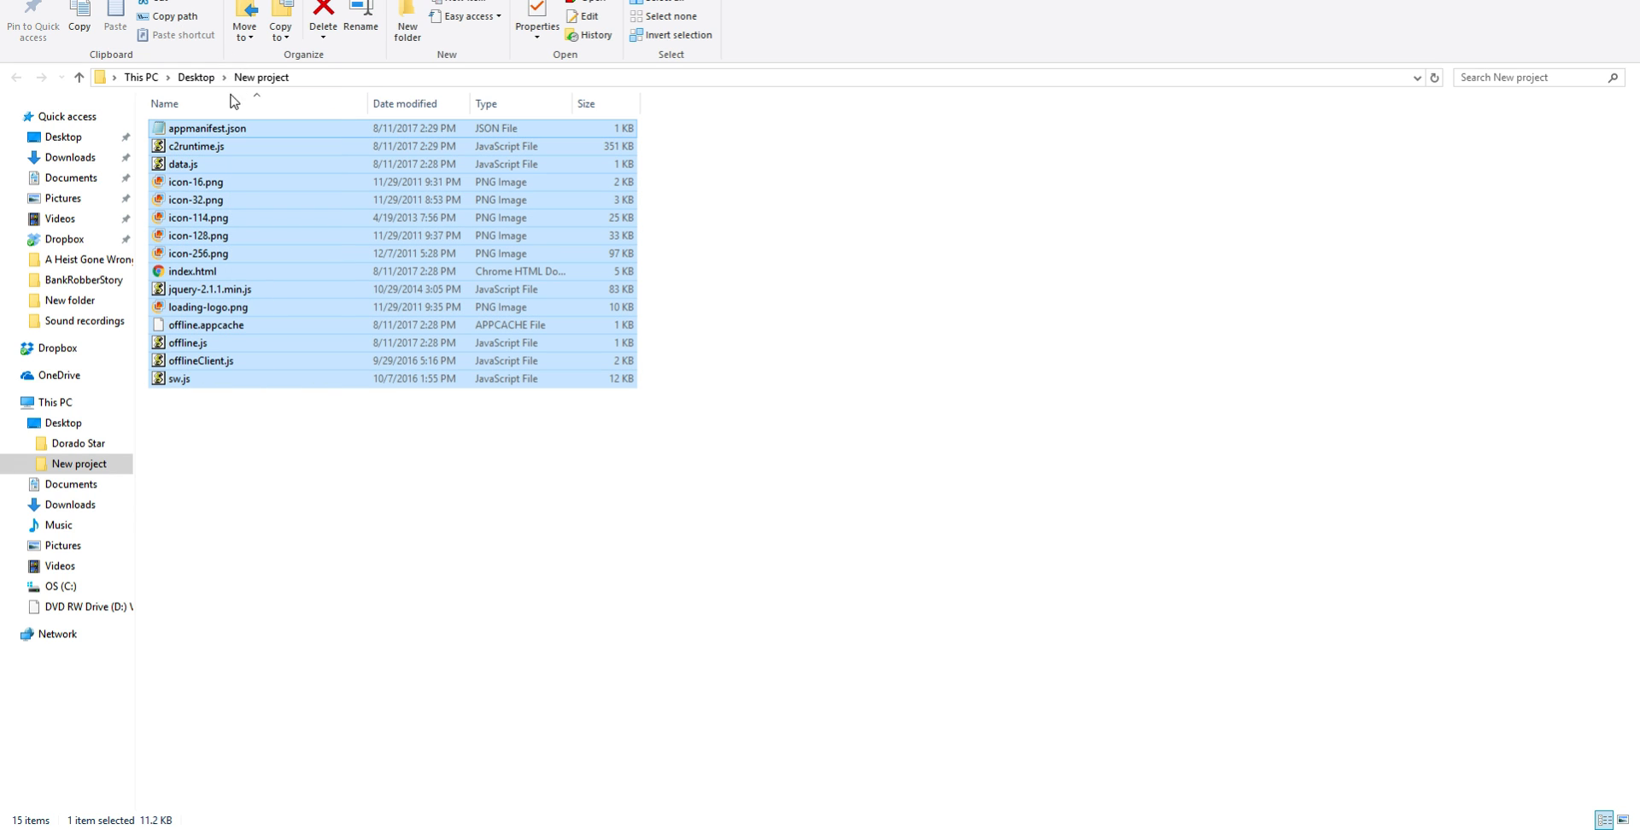
right_click(206, 272)
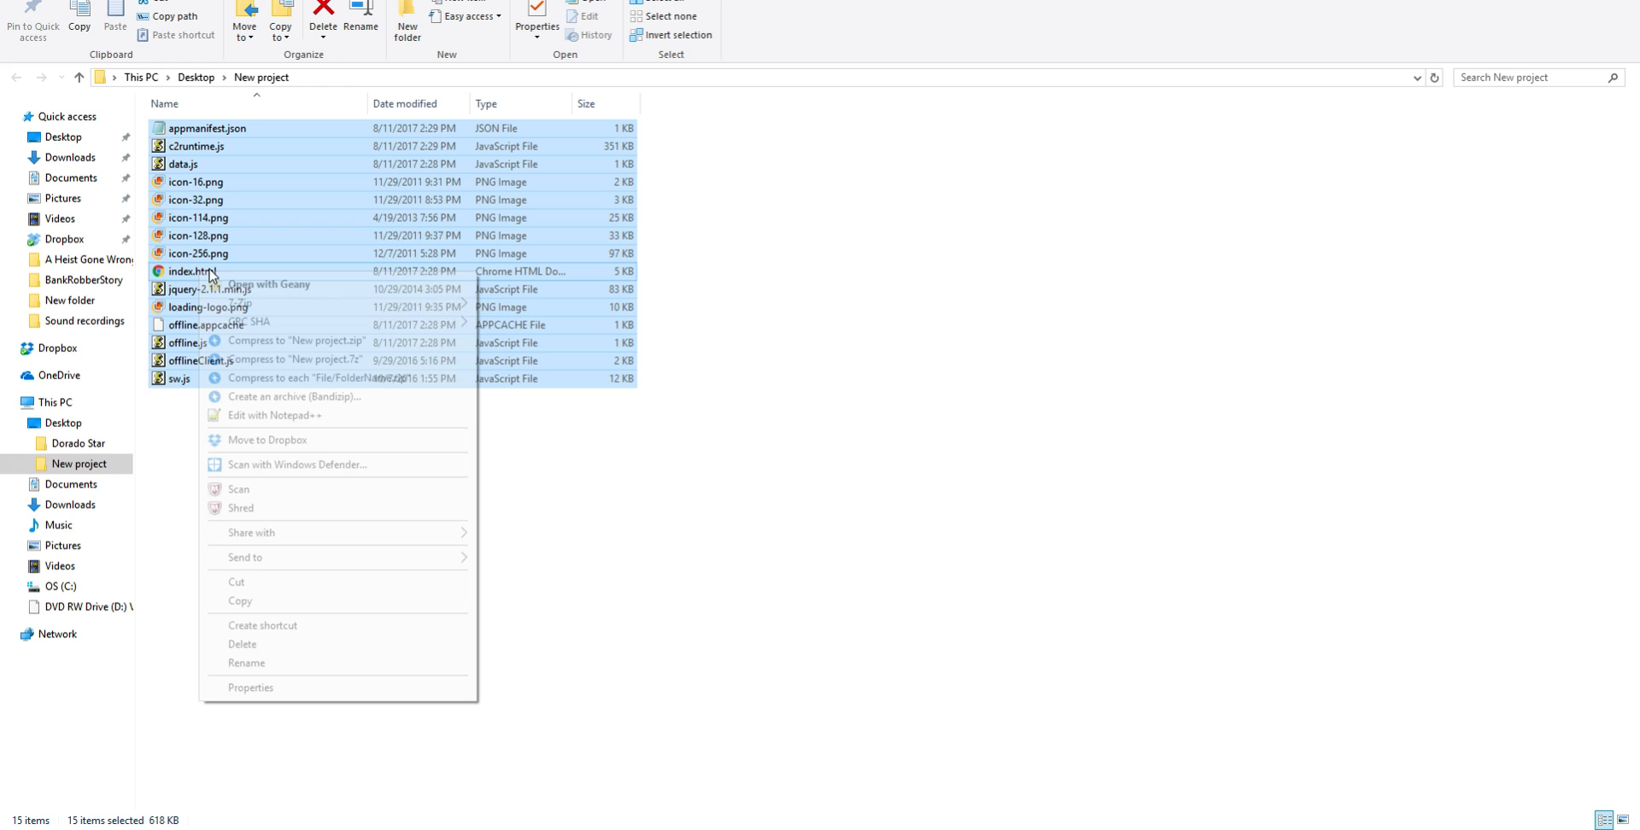
mouse_move(333, 558)
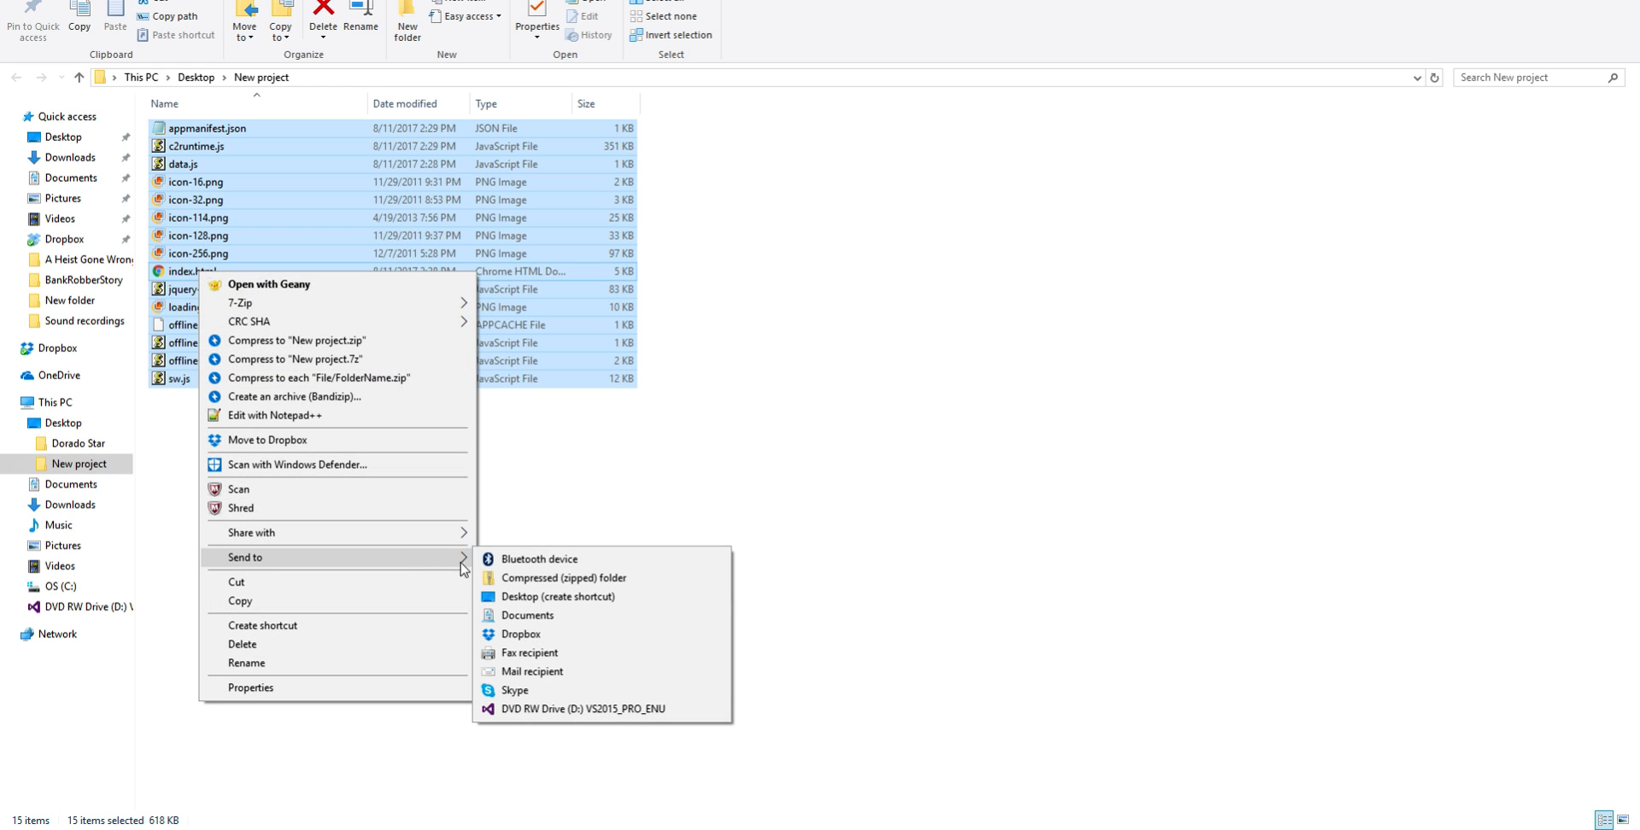
click(540, 578)
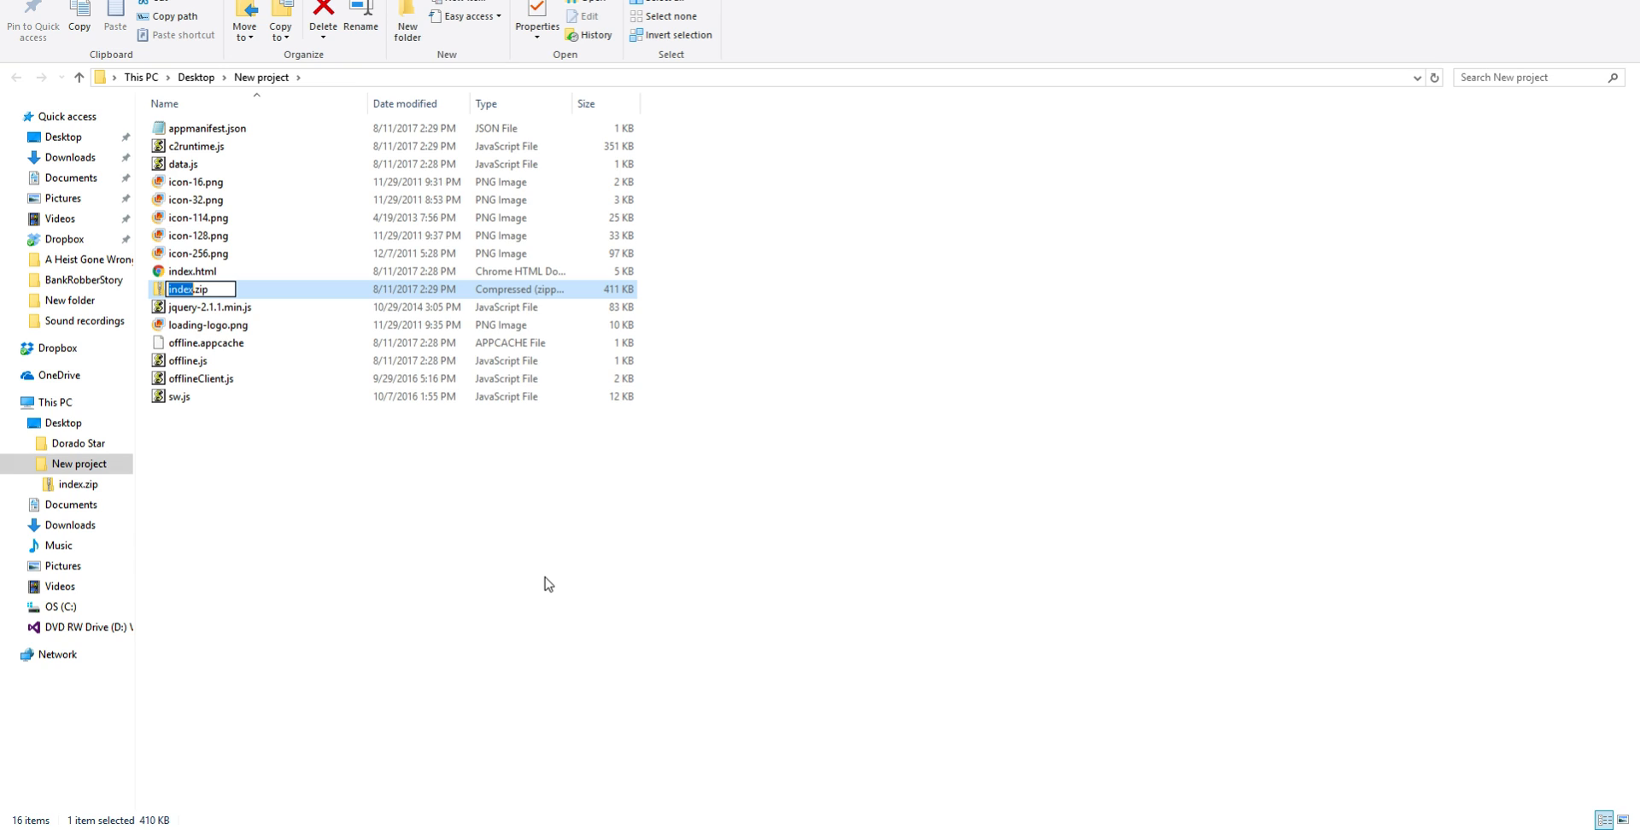
key(Return)
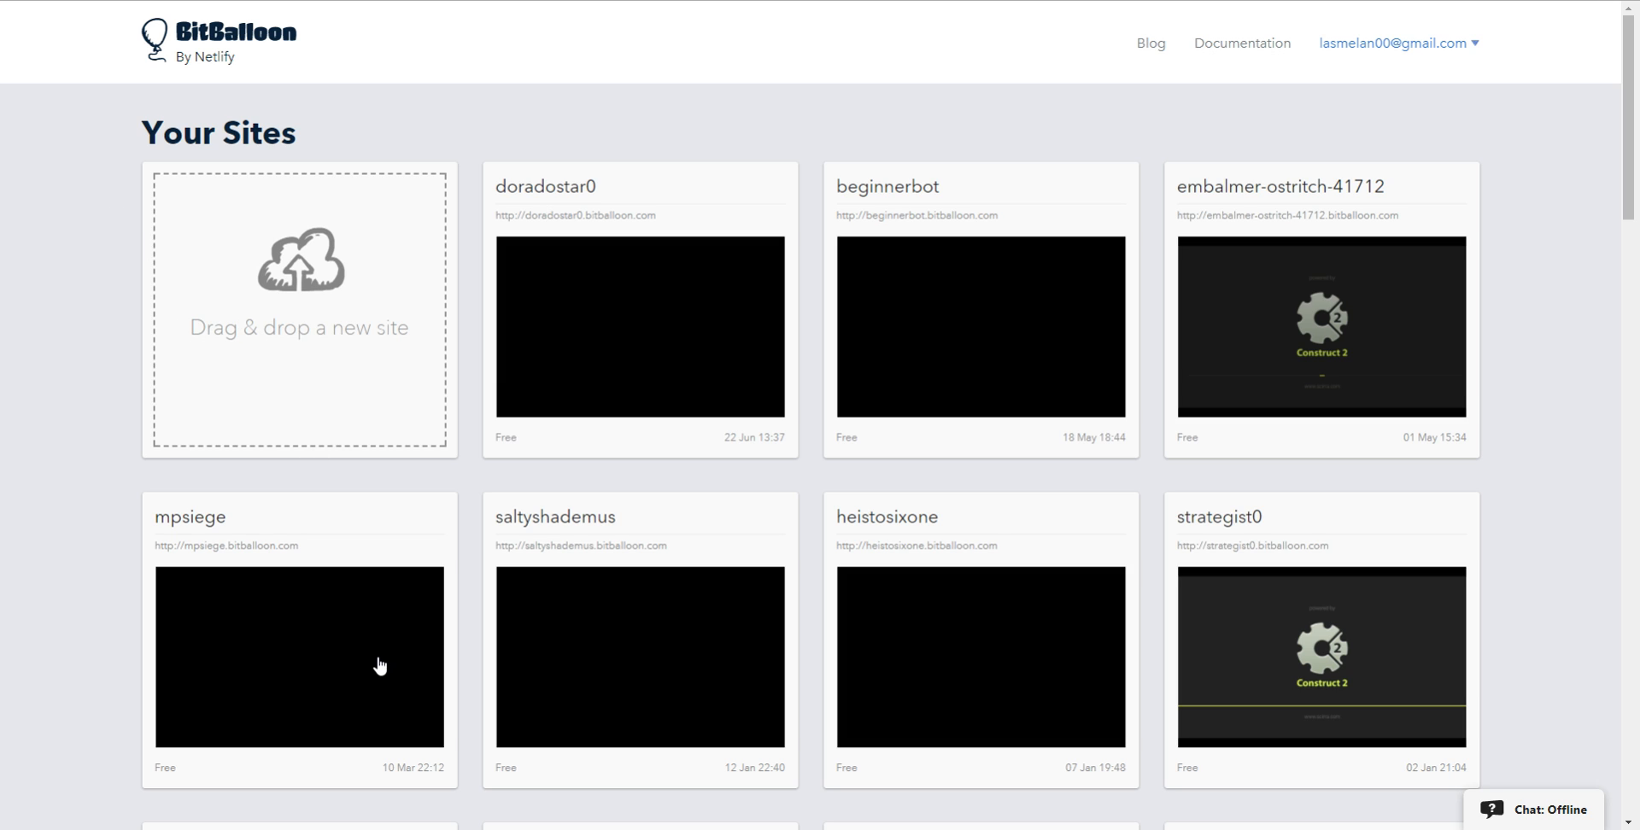
Drag index.zip from File Explorer onto BitBalloon's new-site drop box to publish it
key(alt+Tab)
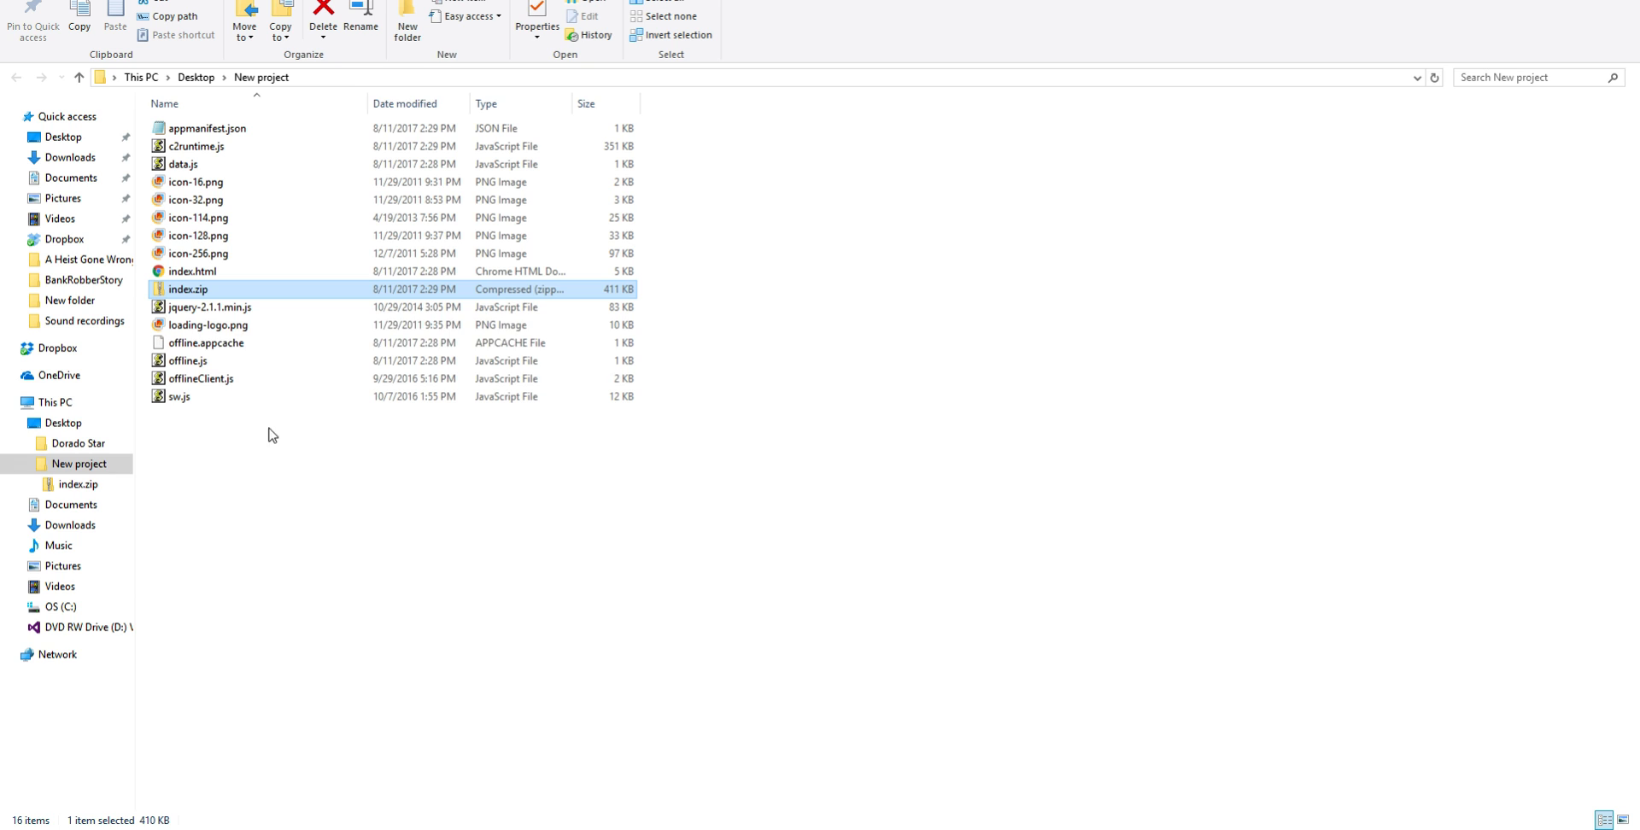
mouse_move(199, 299)
mouse_down()
mouse_move(417, 808)
mouse_move(308, 352)
mouse_up()
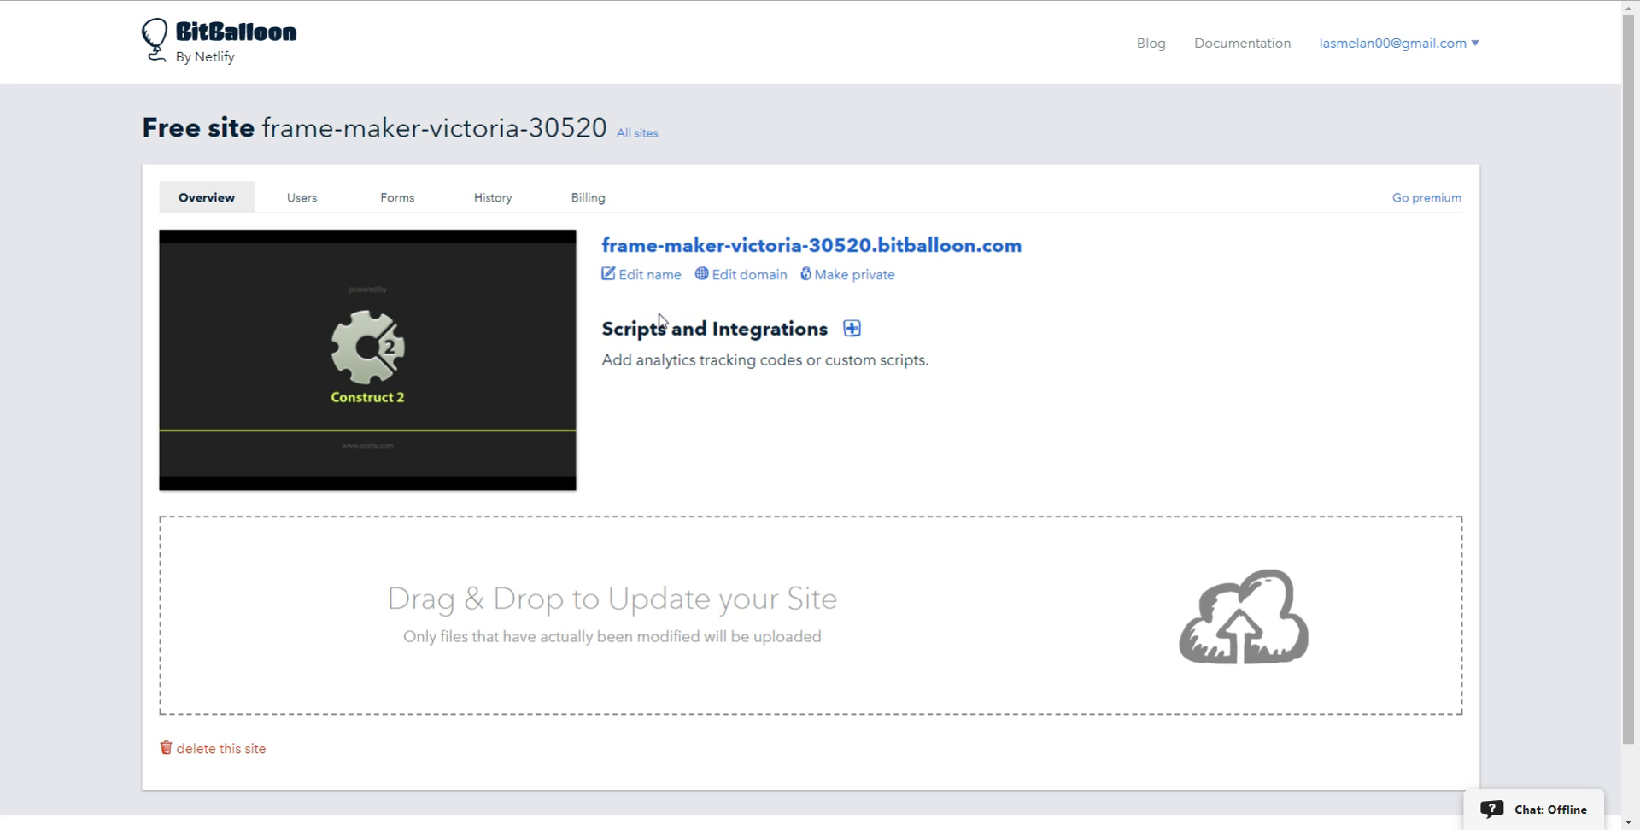
right_click(712, 256)
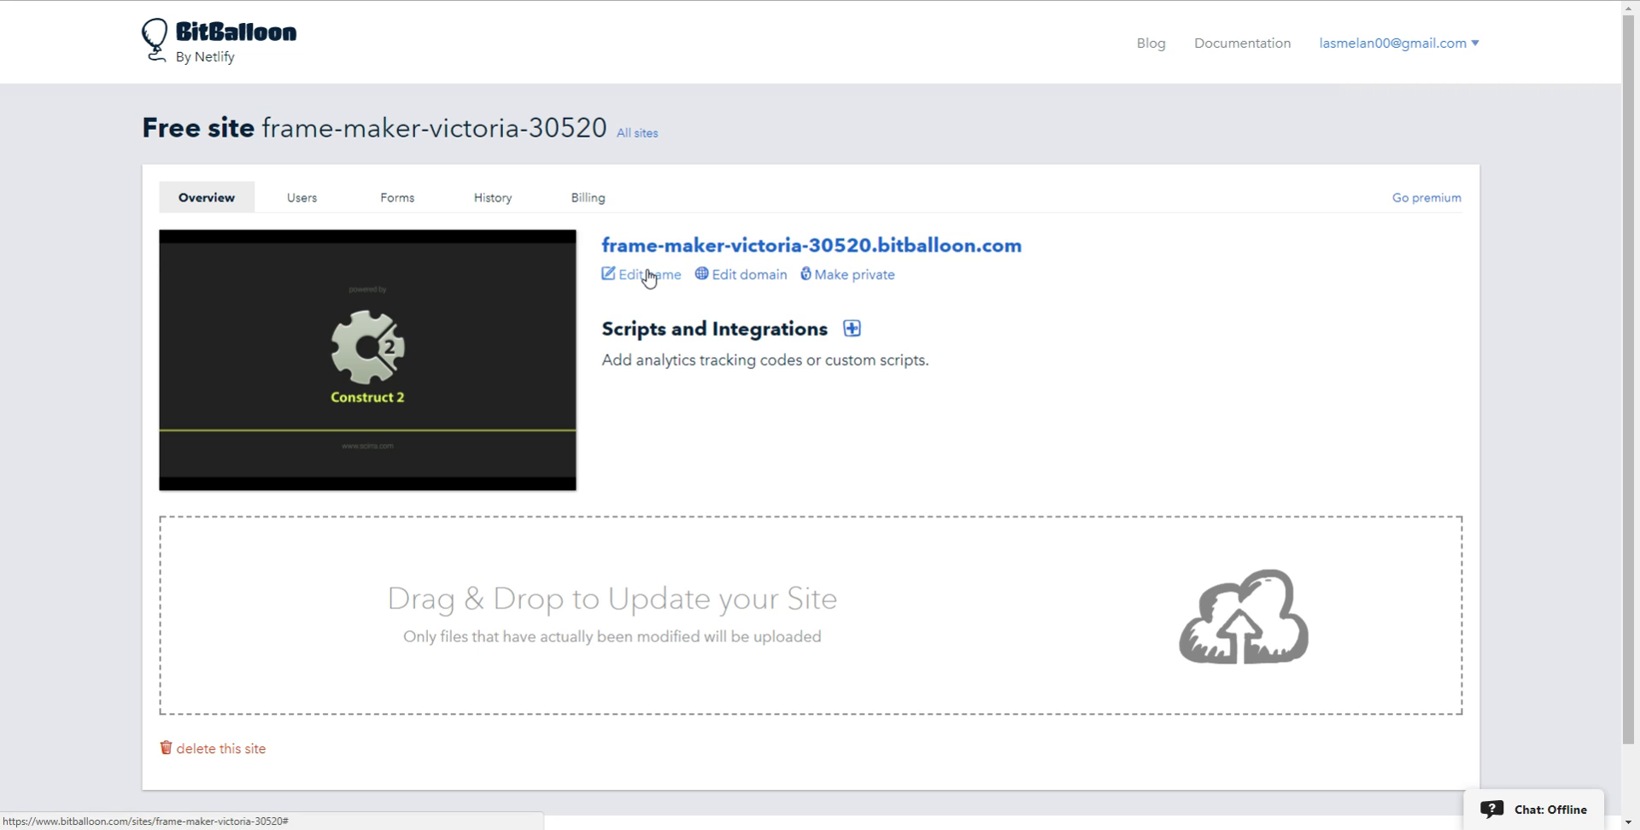
Rename the site to bitballoontutorial so it lives at bitballoontutorial.bitballoon.com
click(660, 276)
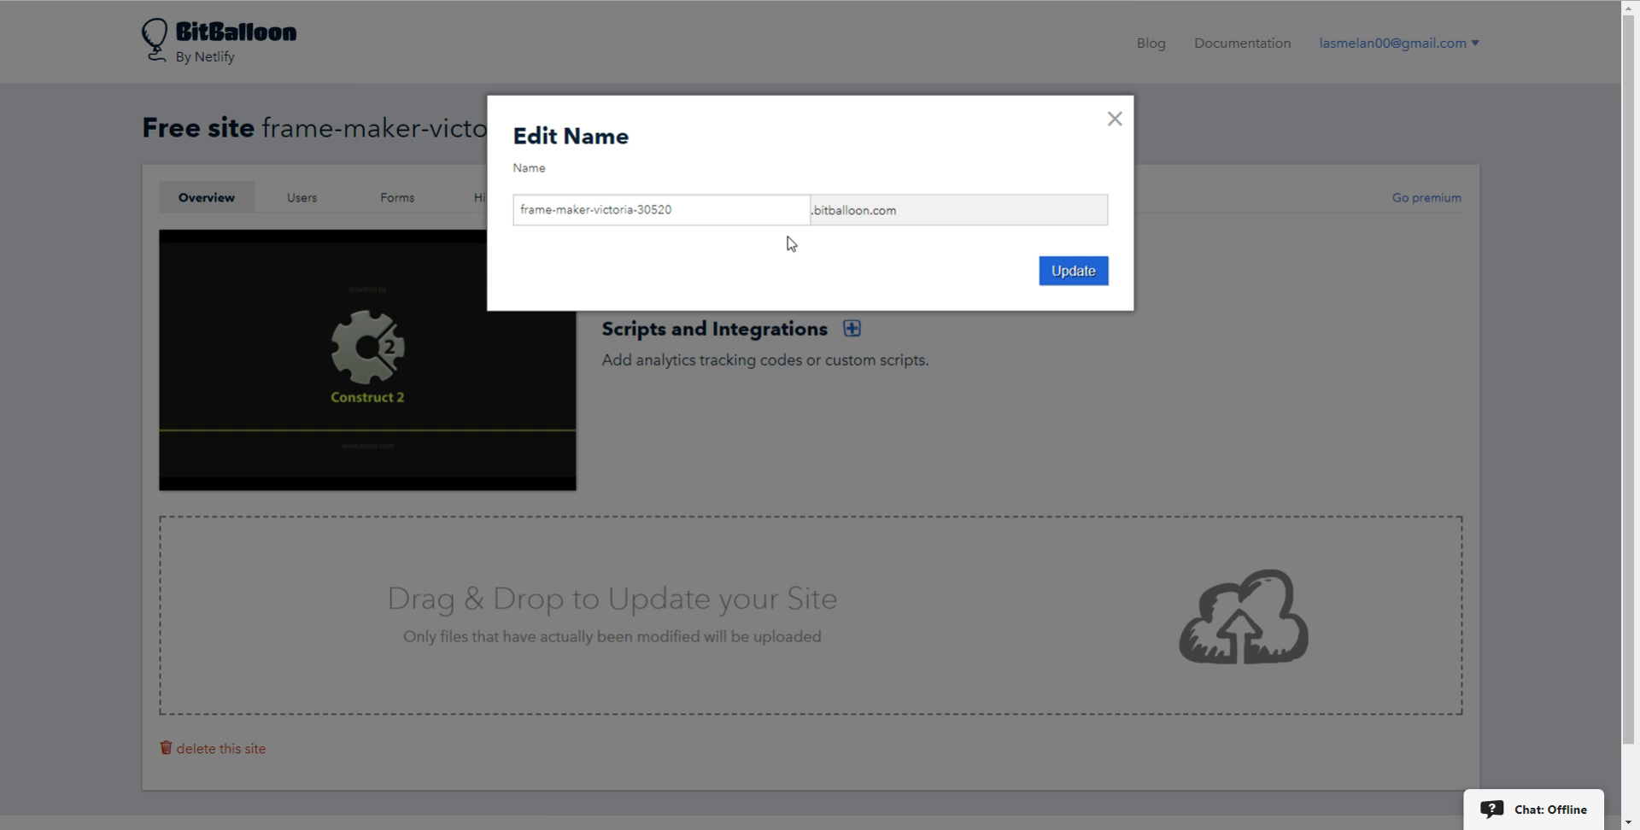
drag(674, 209, 354, 194)
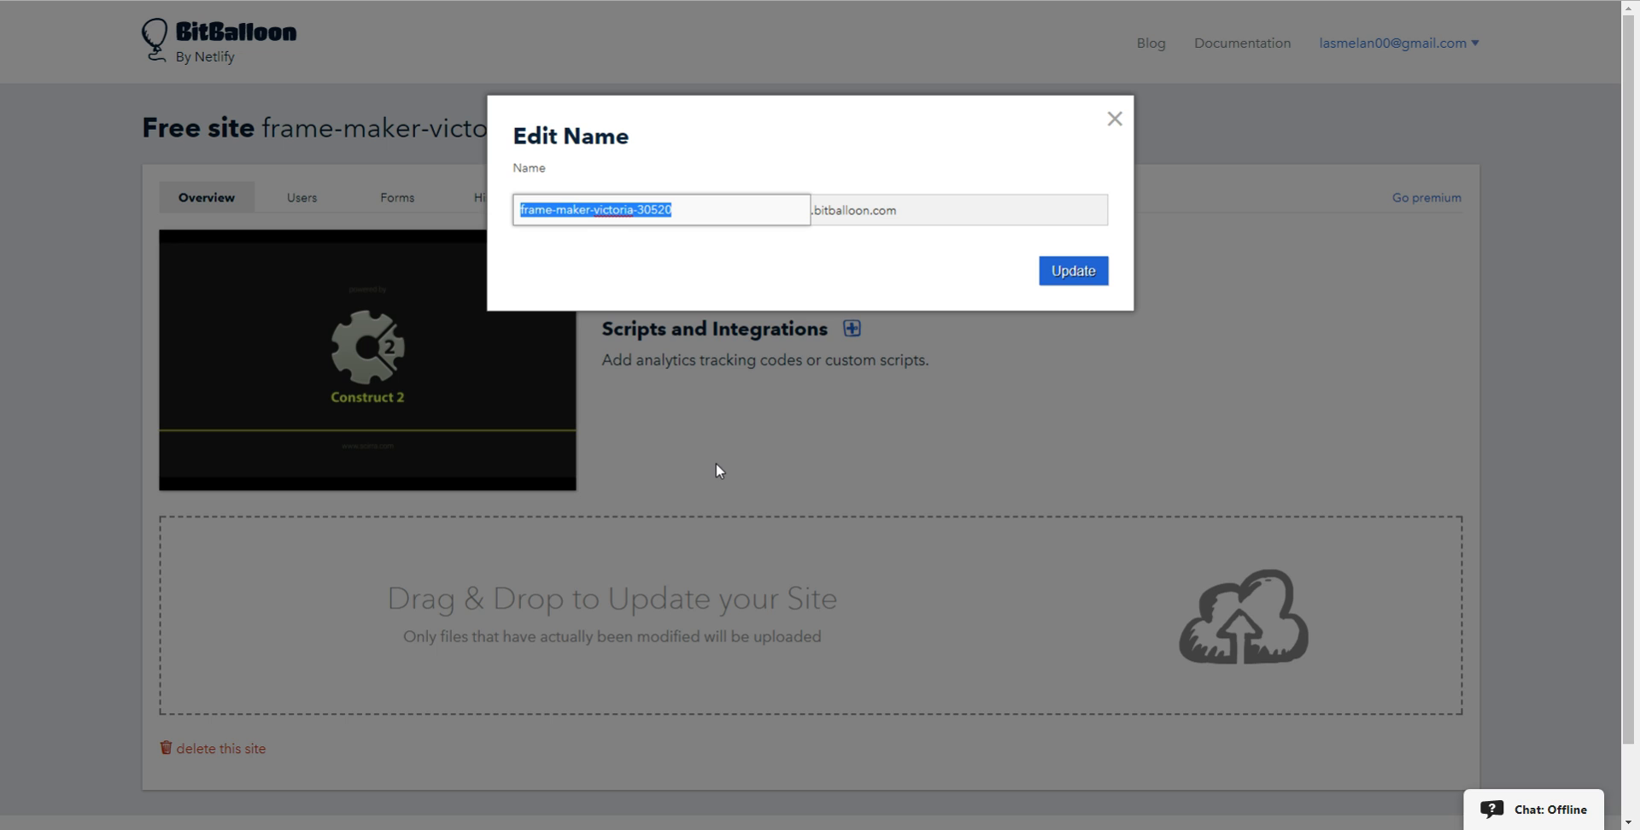
text(bitballoontutorial)
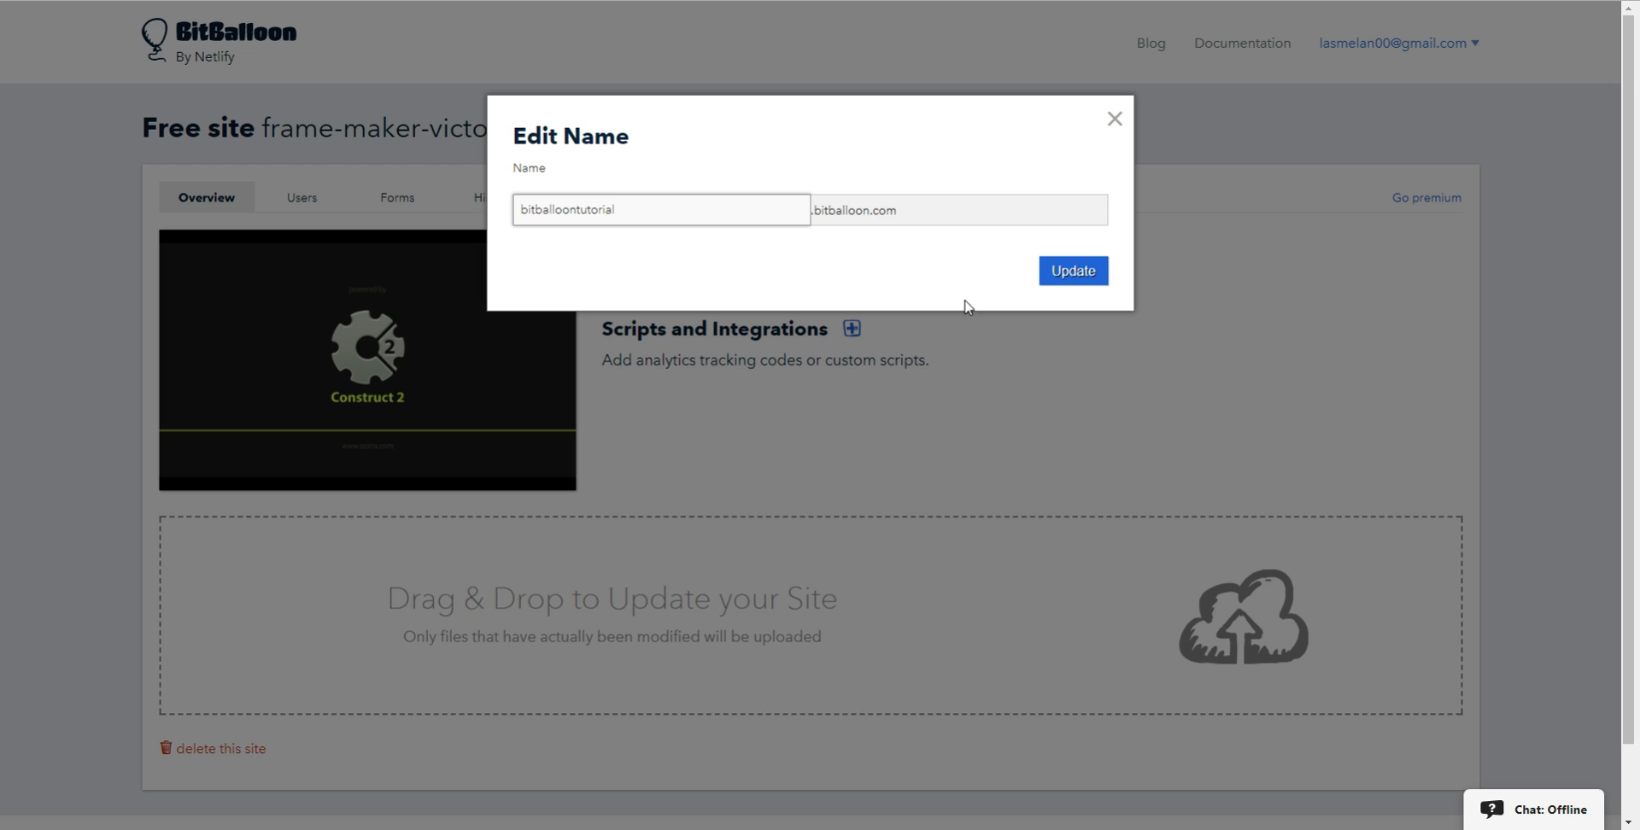
click(1071, 270)
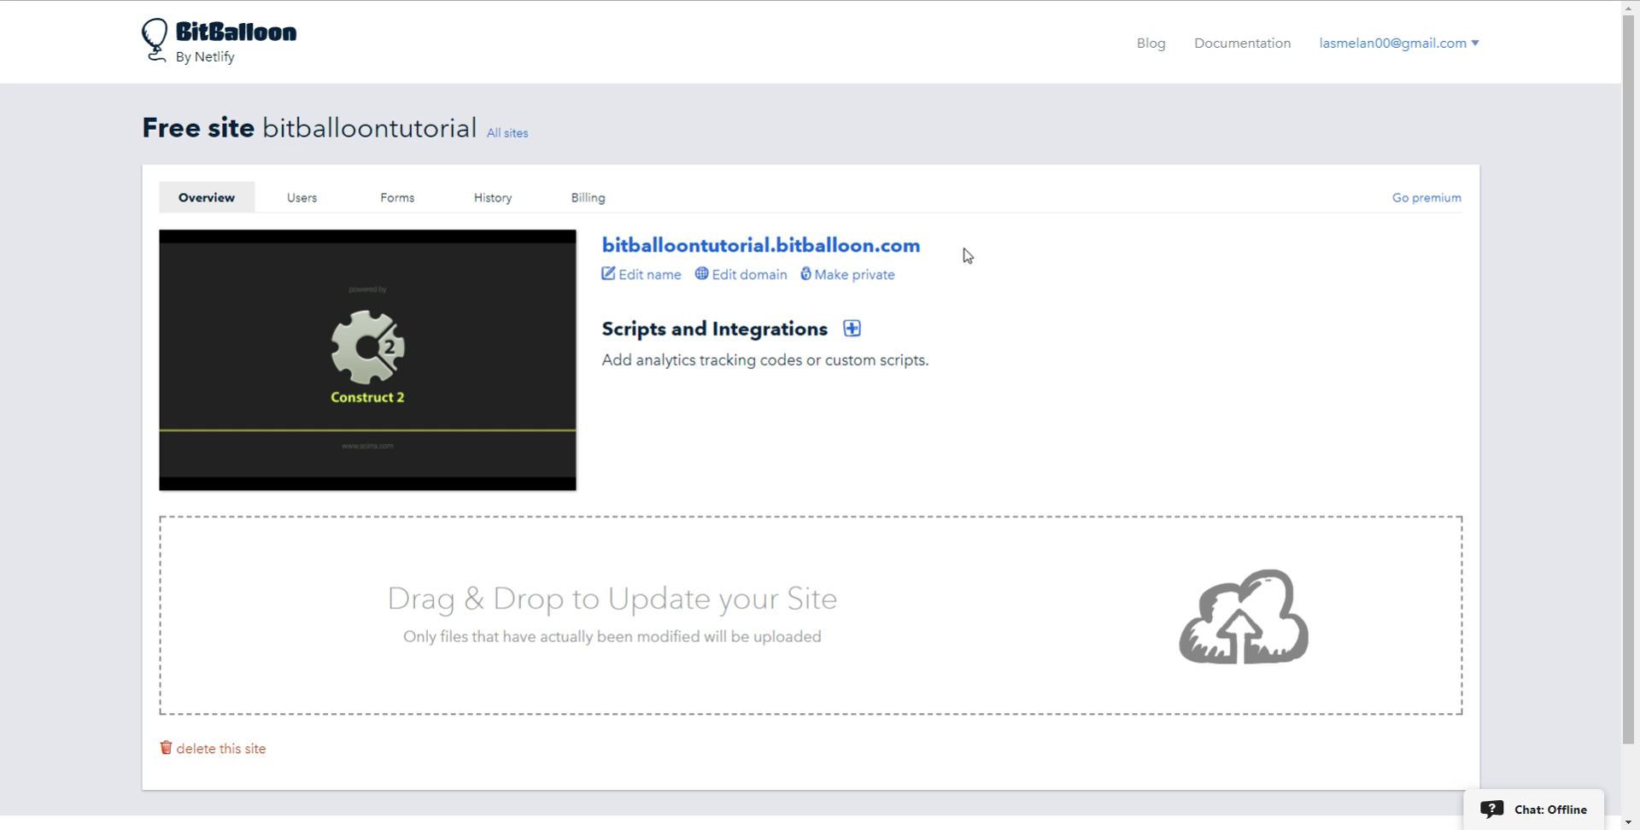
drag(923, 245, 769, 244)
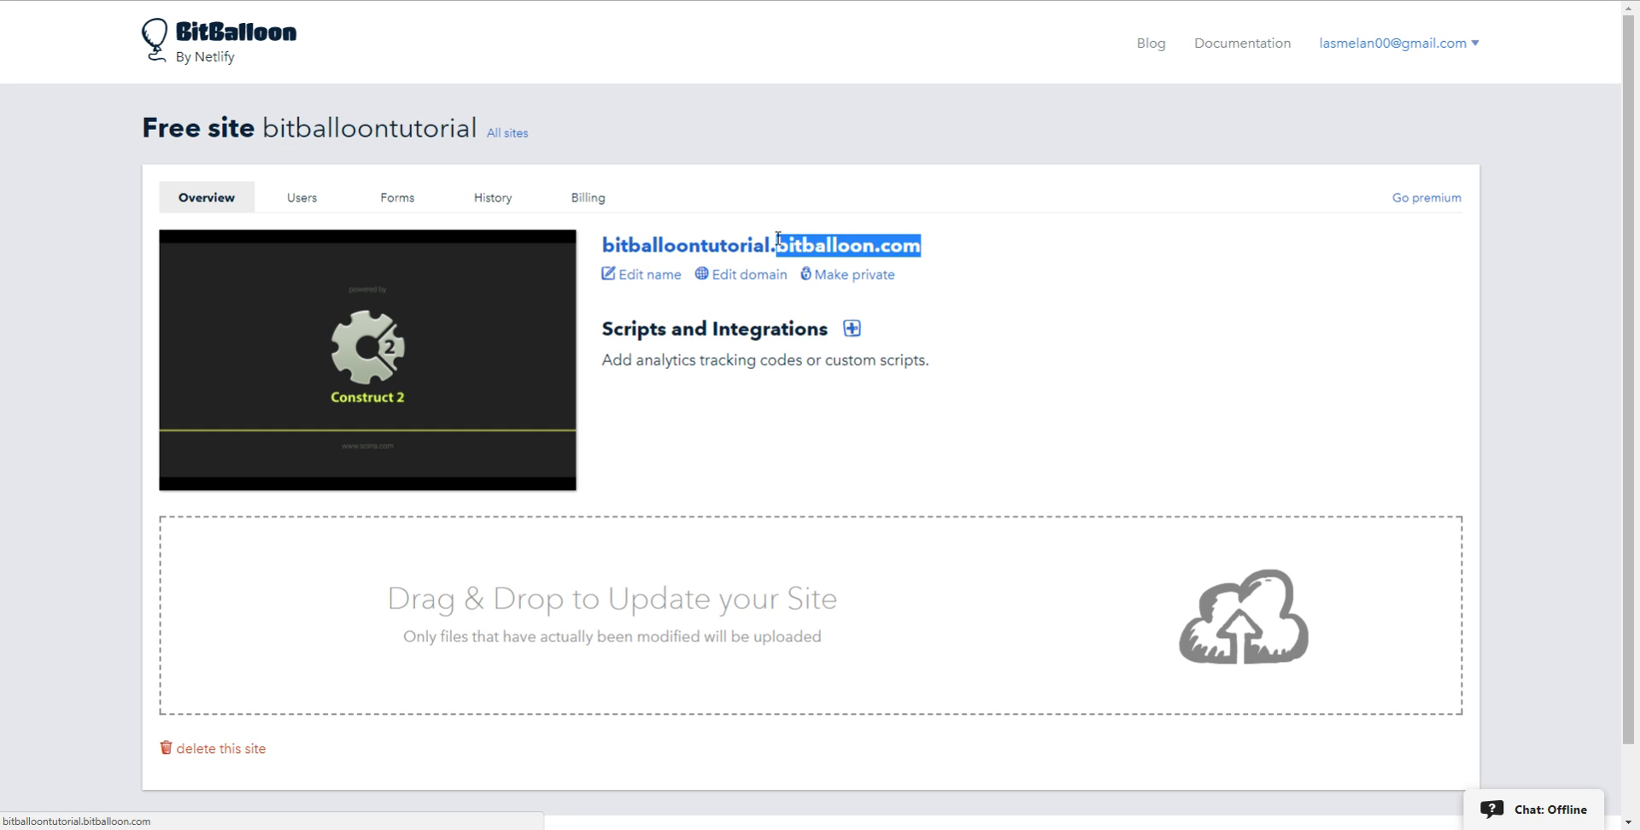
click(1090, 320)
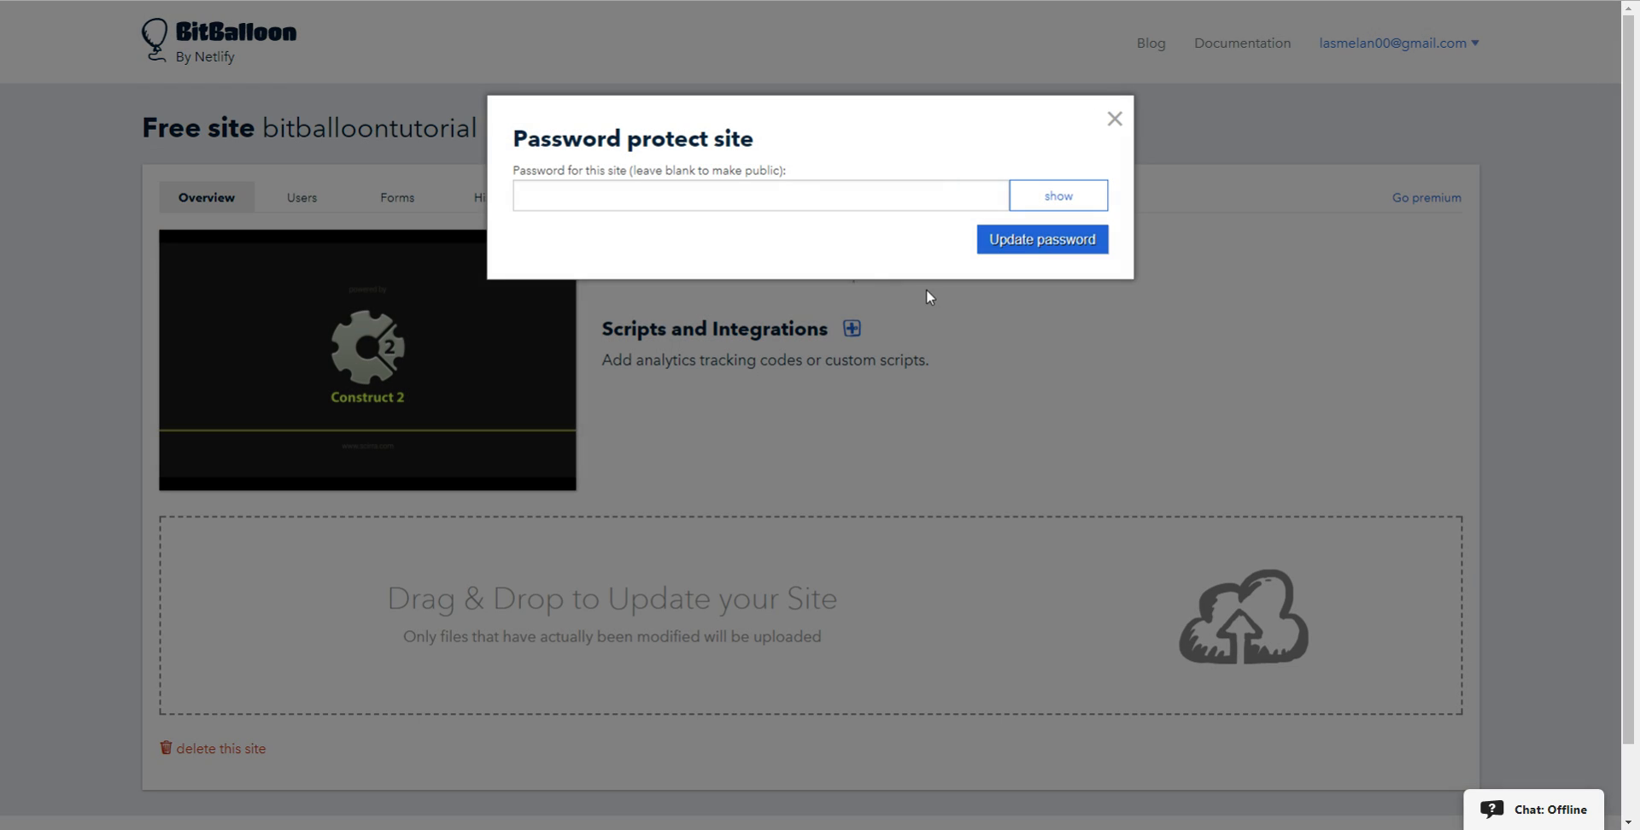
click(859, 203)
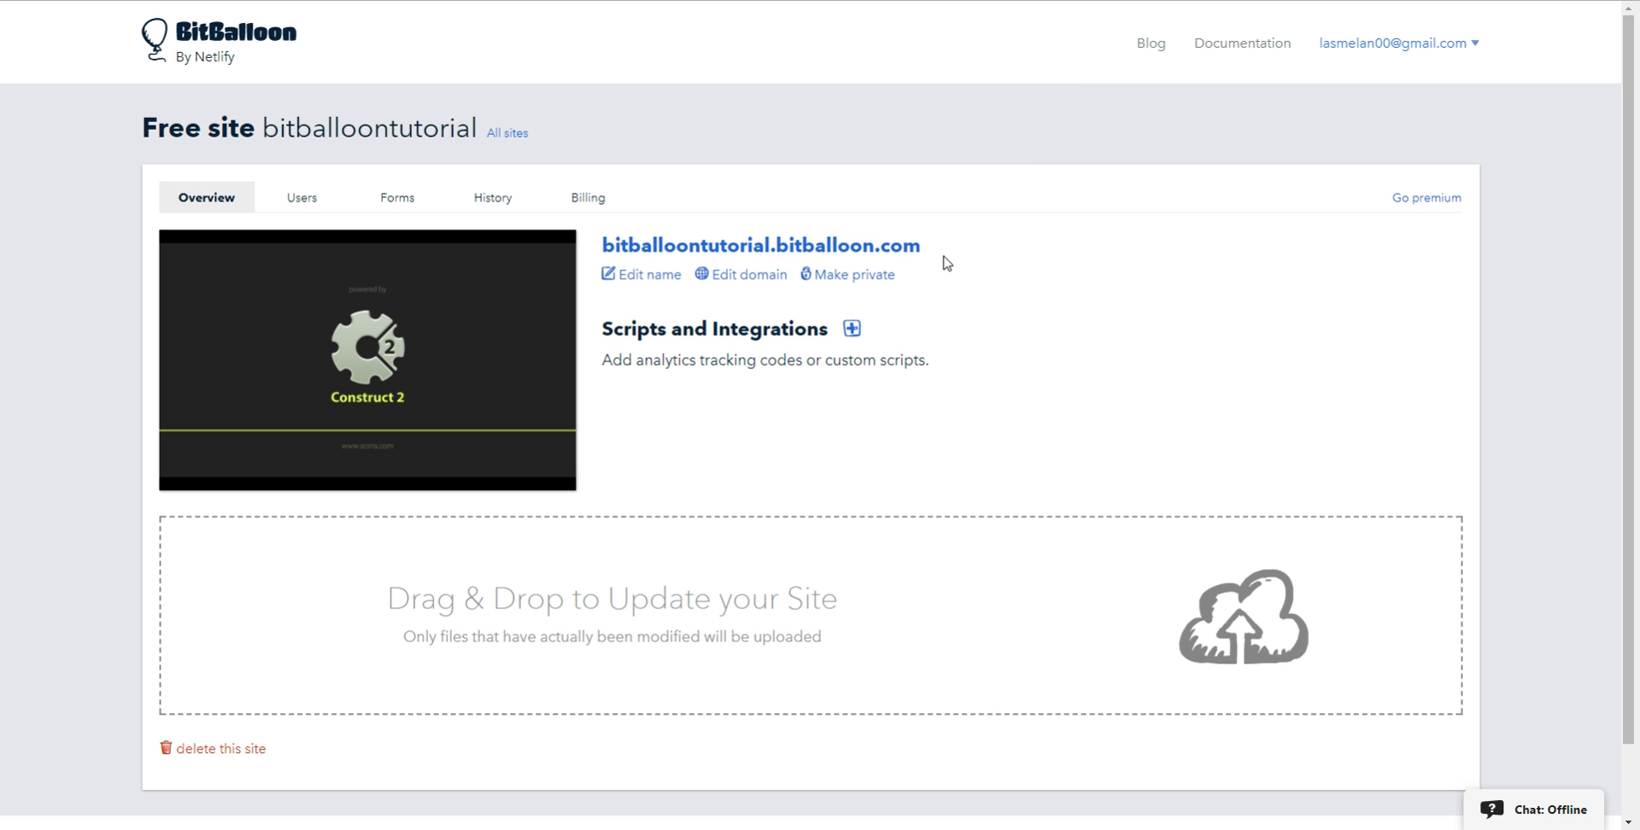
drag(926, 245, 603, 252)
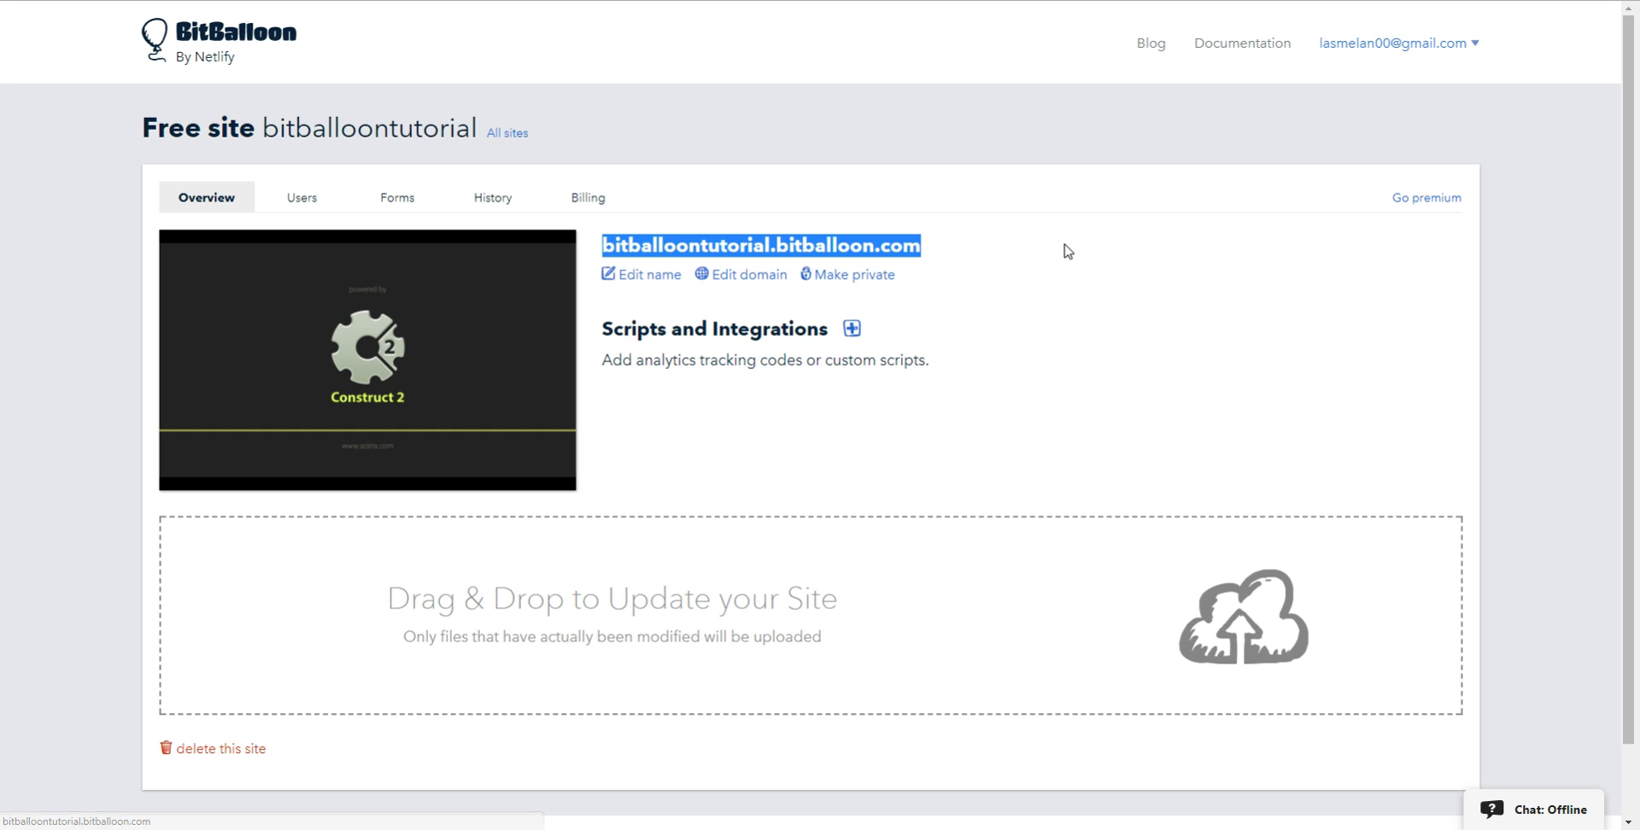
click(1023, 309)
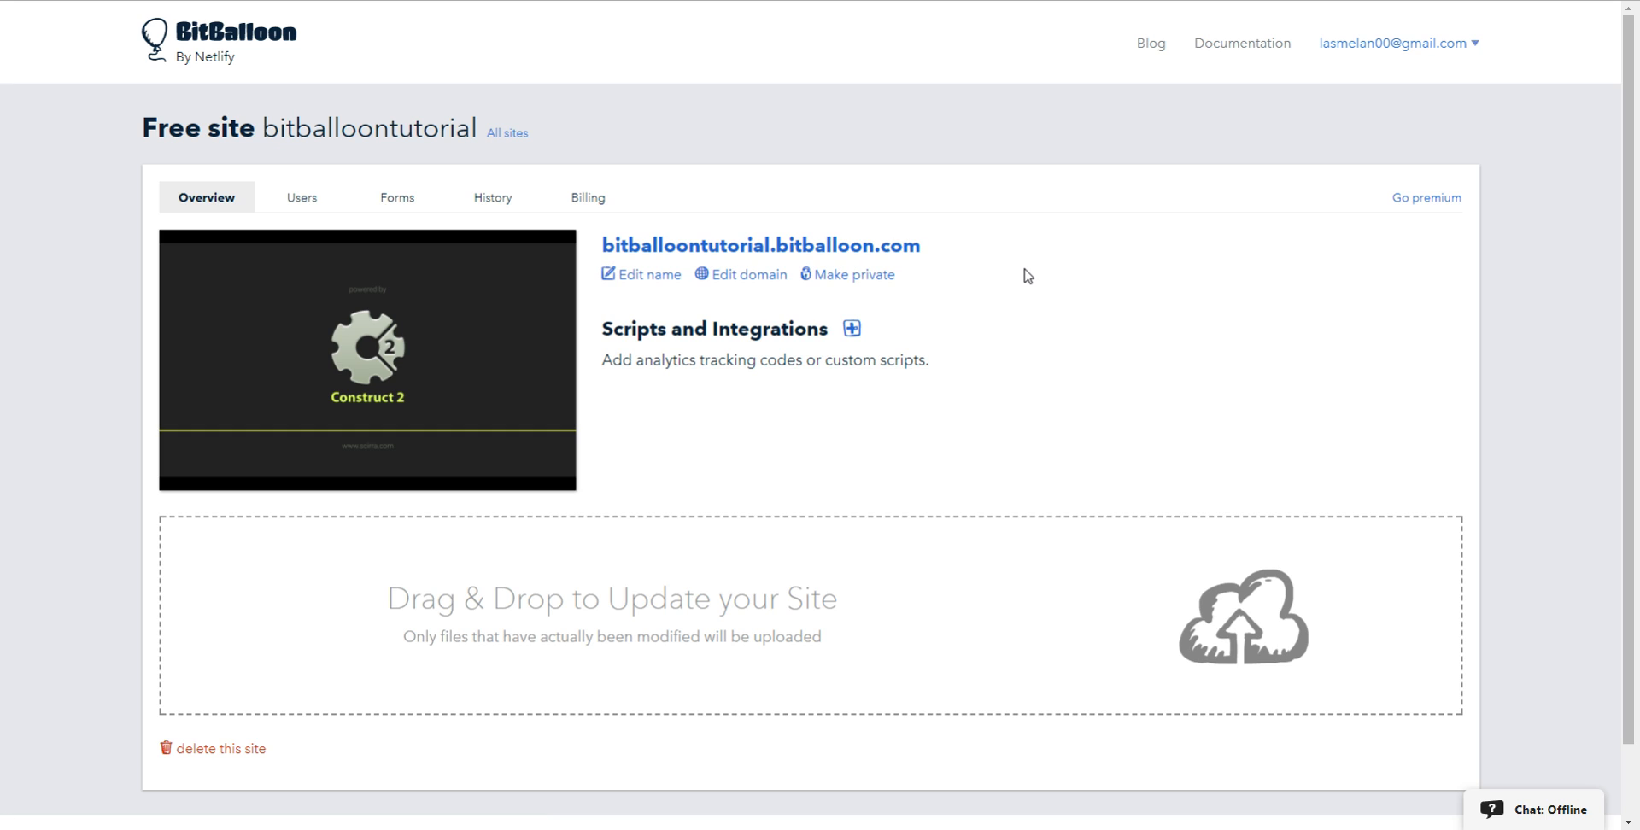